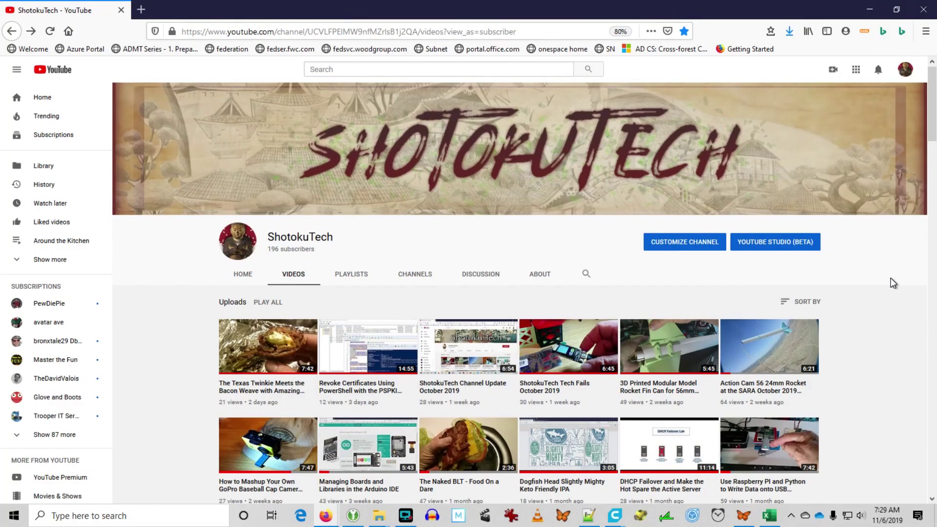
{"action": "scroll", "coordinate": [892, 283], "scroll_direction": "down", "scroll_amount": 5}
{"action": "scroll", "coordinate": [892, 283], "scroll_direction": "down", "scroll_amount": 5}
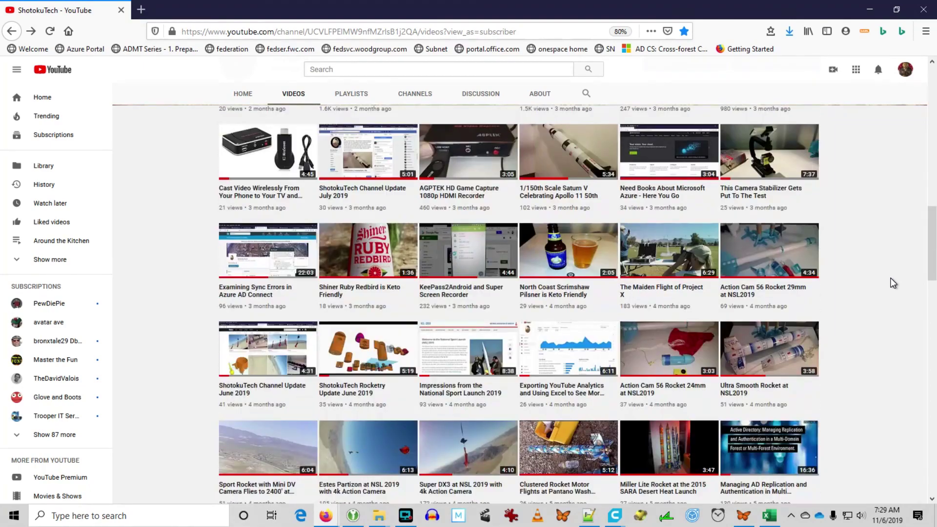
{"action": "scroll", "coordinate": [891, 283], "scroll_direction": "down", "scroll_amount": 5}
{"action": "scroll", "coordinate": [892, 283], "scroll_direction": "down", "scroll_amount": 5}
{"action": "scroll", "coordinate": [892, 283], "scroll_direction": "down", "scroll_amount": 2}
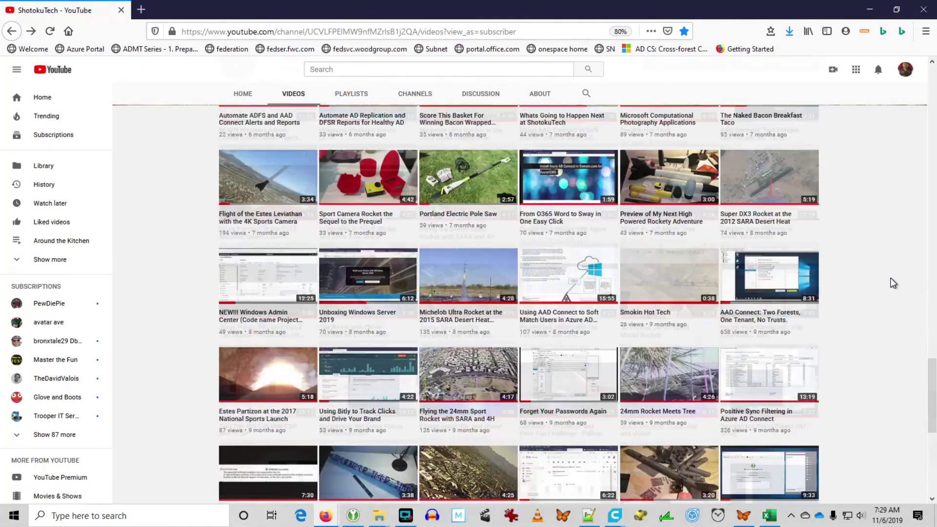
{"action": "scroll", "coordinate": [892, 283], "scroll_direction": "down", "scroll_amount": 5}
{"action": "scroll", "coordinate": [891, 284], "scroll_direction": "down", "scroll_amount": 5}
{"action": "scroll", "coordinate": [892, 283], "scroll_direction": "up", "scroll_amount": 5}
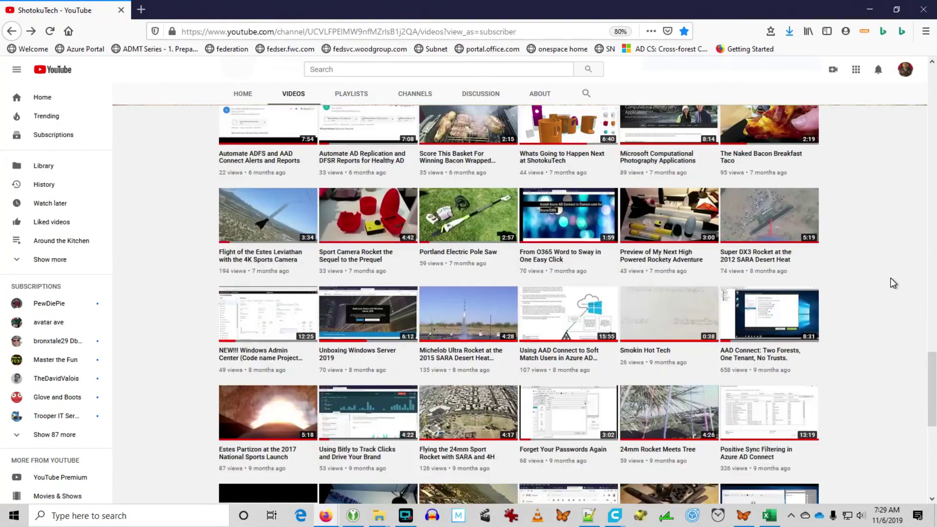
{"action": "scroll", "coordinate": [893, 283], "scroll_direction": "up", "scroll_amount": 3}
{"action": "scroll", "coordinate": [892, 283], "scroll_direction": "up", "scroll_amount": 3}
{"action": "scroll", "coordinate": [892, 282], "scroll_direction": "up", "scroll_amount": 3}
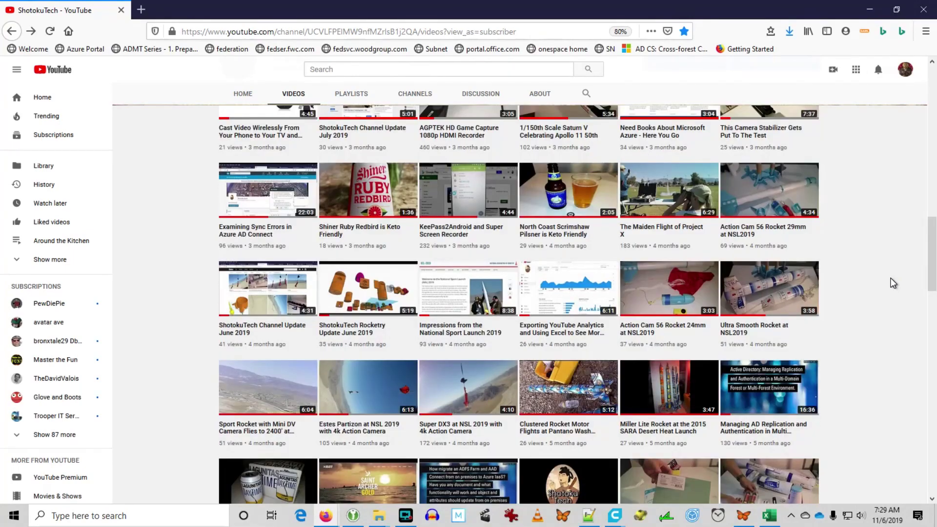
{"action": "scroll", "coordinate": [892, 283], "scroll_direction": "up", "scroll_amount": 3}
{"action": "scroll", "coordinate": [892, 283], "scroll_direction": "up", "scroll_amount": 3}
{"action": "scroll", "coordinate": [891, 283], "scroll_direction": "up", "scroll_amount": 3}
{"action": "scroll", "coordinate": [891, 283], "scroll_direction": "up", "scroll_amount": 2}
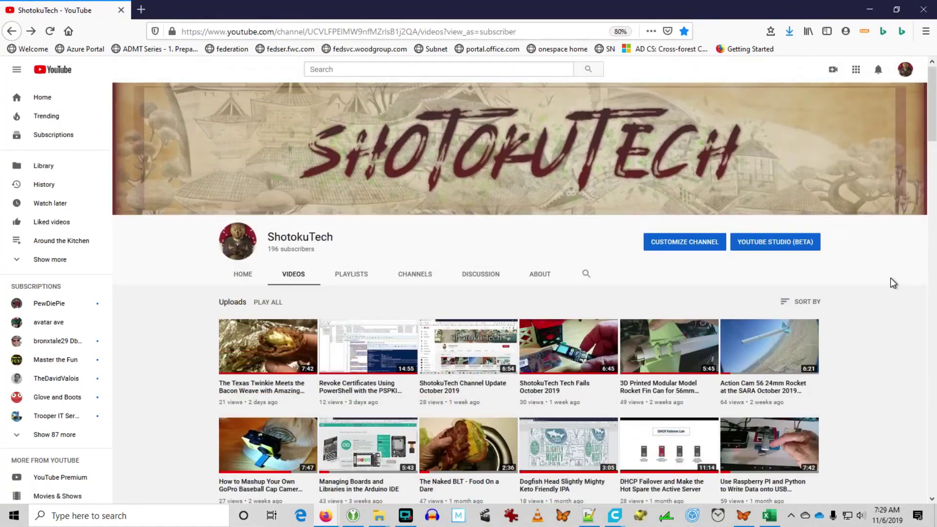